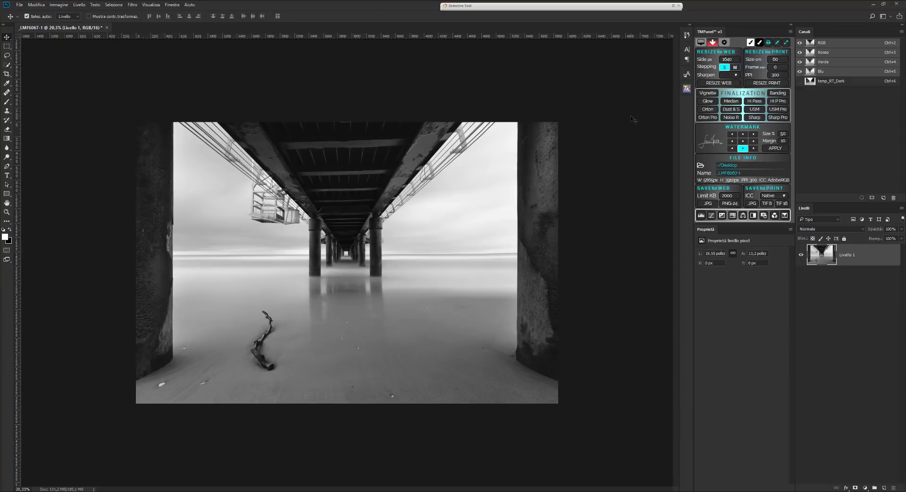
- Add a masked Vignette layer via TMPanel's Finalization page and move the Levels dialog beside the photo
left_click(713, 42)
left_click(714, 43)
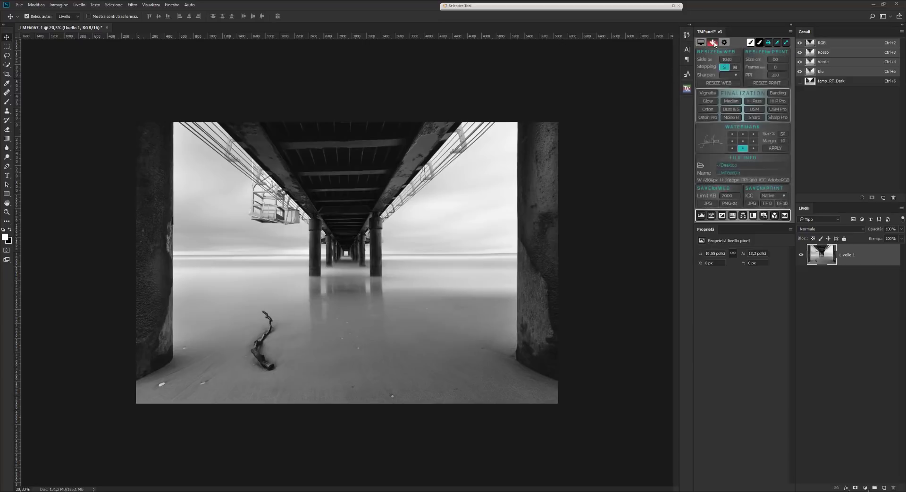
left_click(708, 93)
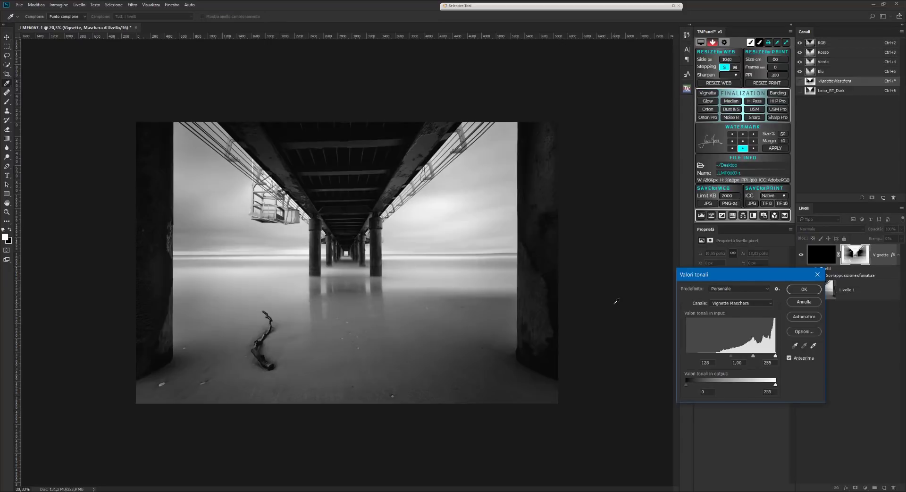
left_click_drag(687, 275, 525, 210)
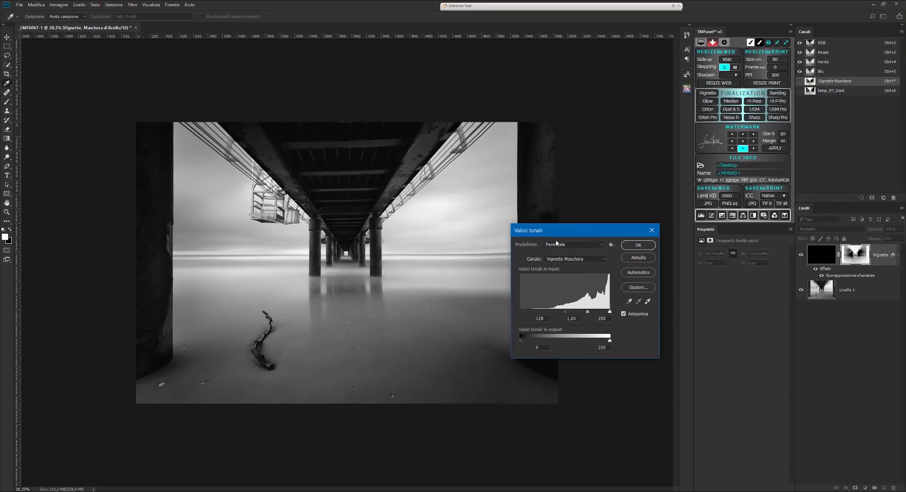
left_click_drag(556, 229, 514, 263)
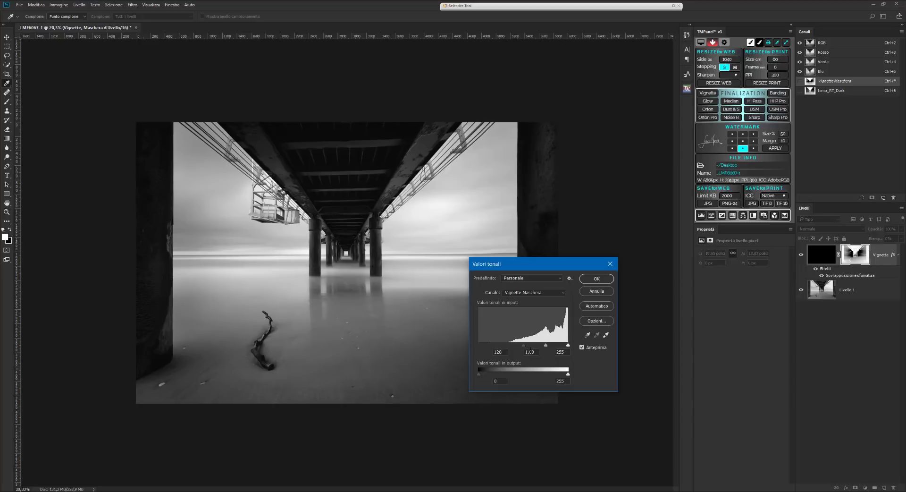
- Set the vignette mask's Levels input black to 116, leaving output white at 255
left_click_drag(523, 346, 519, 347)
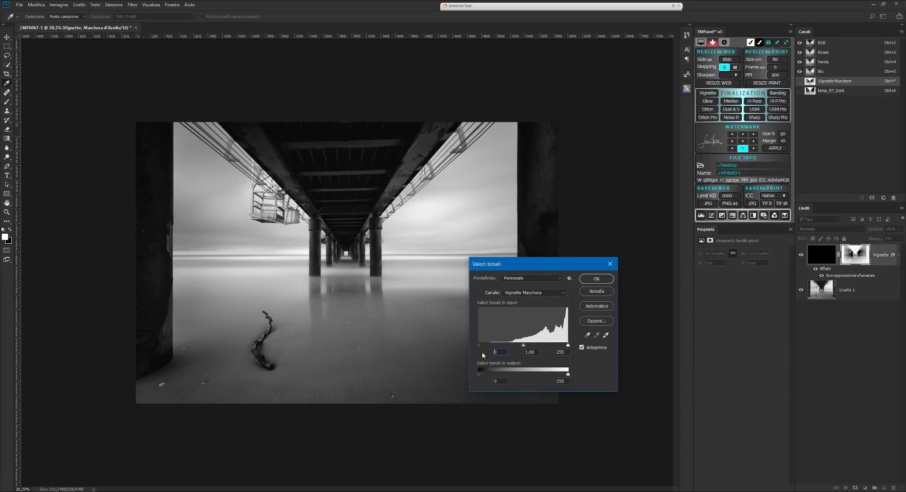
type("116")
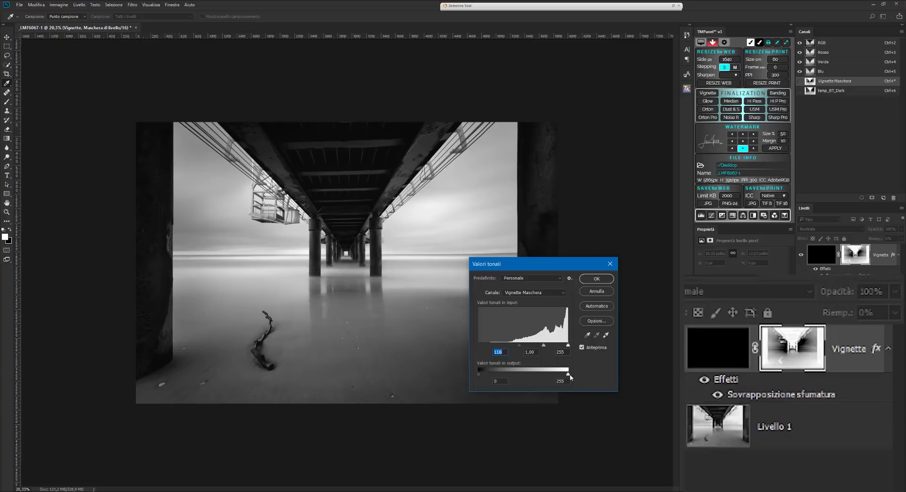
left_click_drag(568, 373, 528, 373)
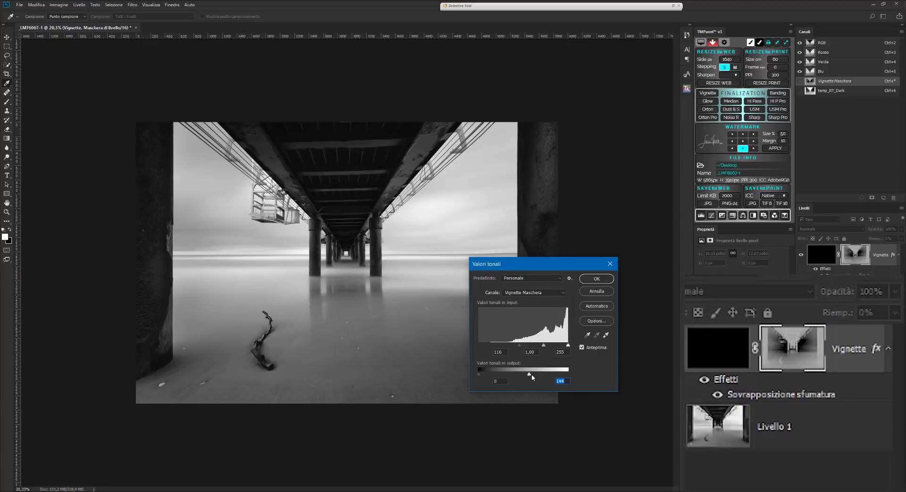
left_click_drag(530, 374, 639, 379)
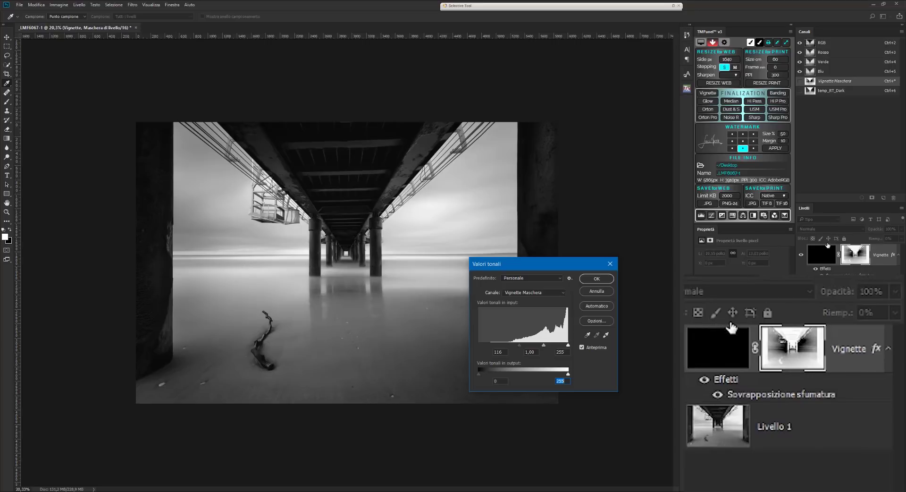
- Set the mask's Levels output black to about 50 and output white to 200
left_click(483, 373)
left_click_drag(483, 375, 509, 374)
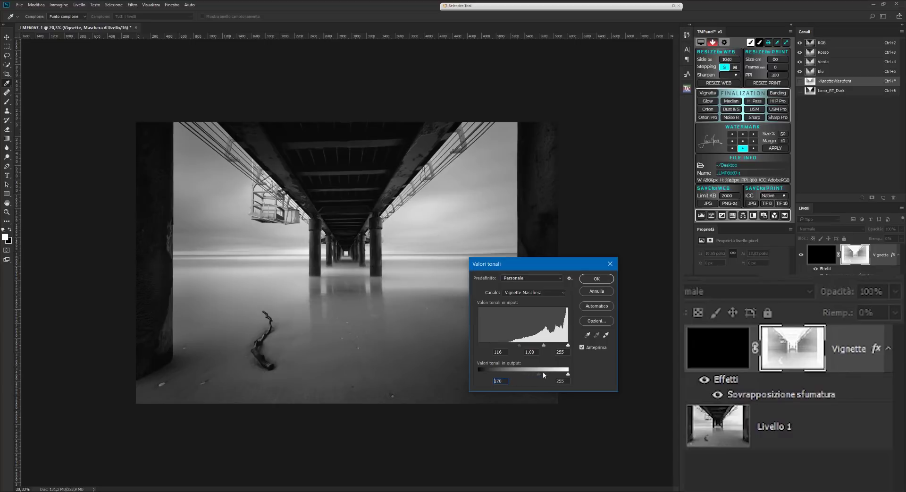
left_click_drag(543, 375, 553, 376)
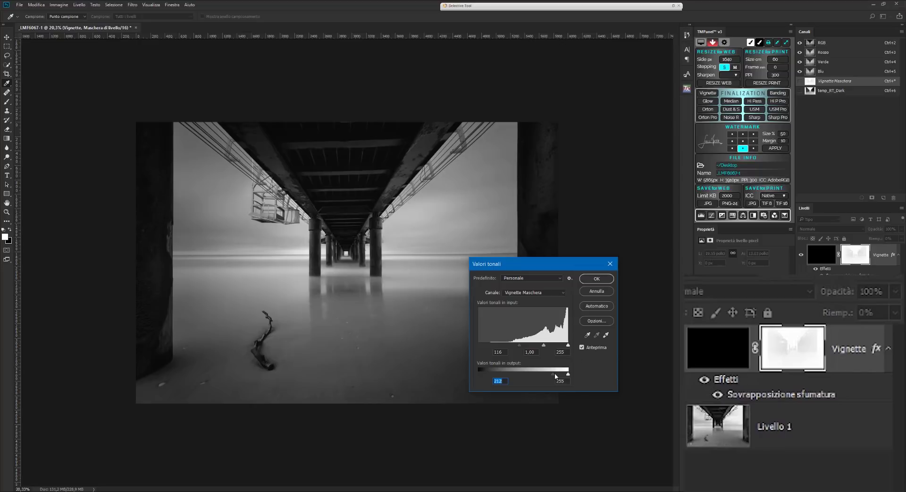
left_click_drag(554, 374, 515, 373)
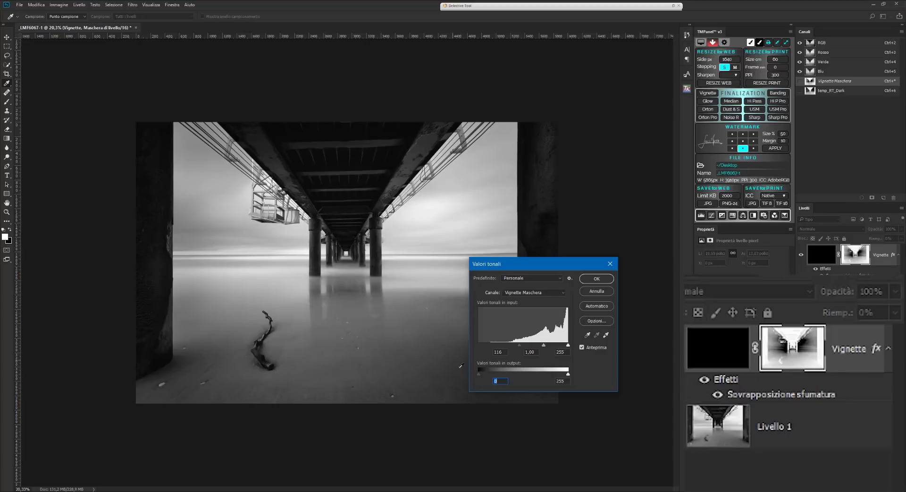
mouse_move(479, 373)
left_mouse_down()
mouse_move(499, 374)
mouse_move(490, 378)
left_mouse_up()
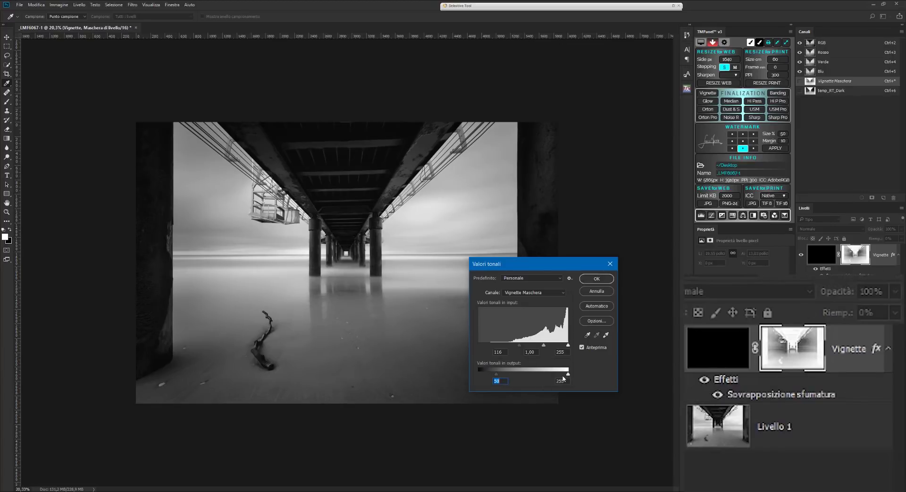
left_click_drag(568, 374, 552, 374)
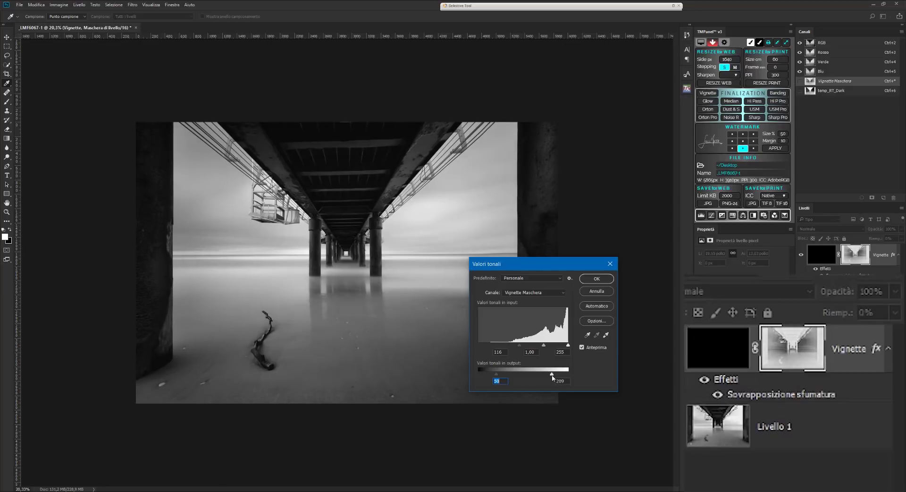
left_click(552, 375)
type("20")
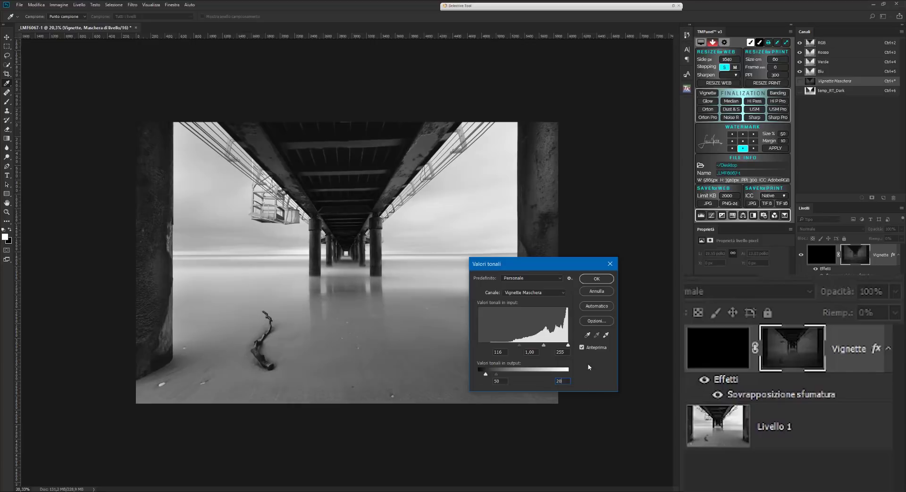
type("0")
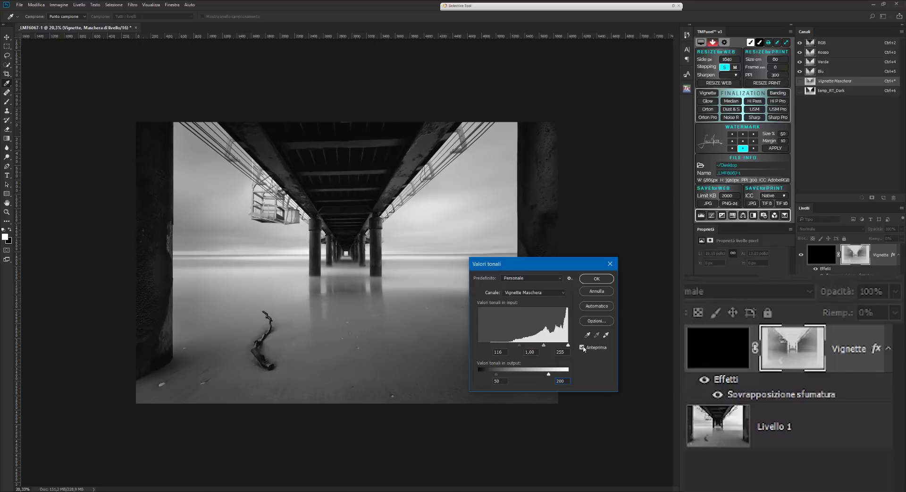
- Toggle the Levels preview repeatedly to compare the vignette before and after
left_click(582, 347)
left_click(582, 347)
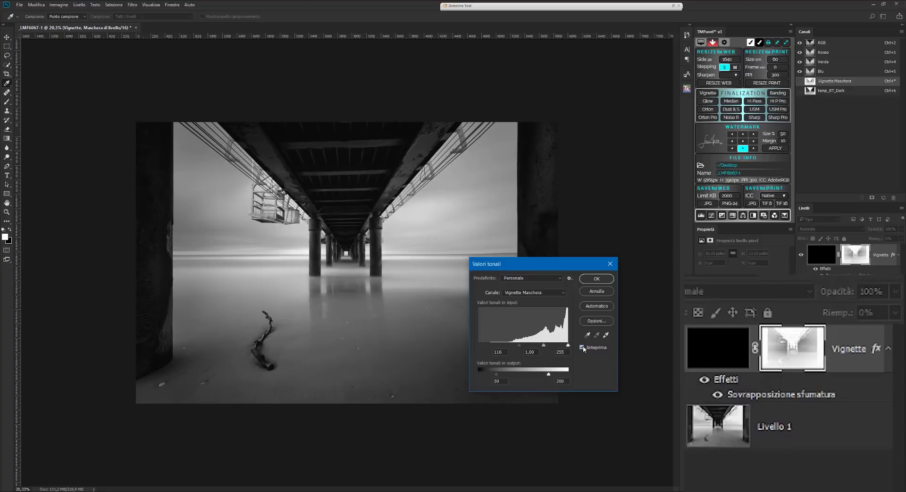
left_click(581, 347)
left_click(582, 348)
type("0")
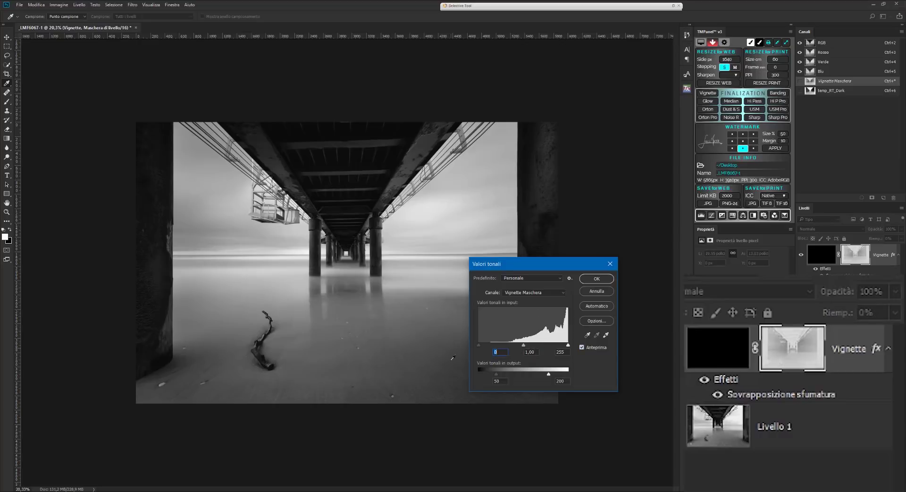
- Set the mask's Levels input black point to 119 using the field and arrow keys
left_click_drag(518, 345, 468, 357)
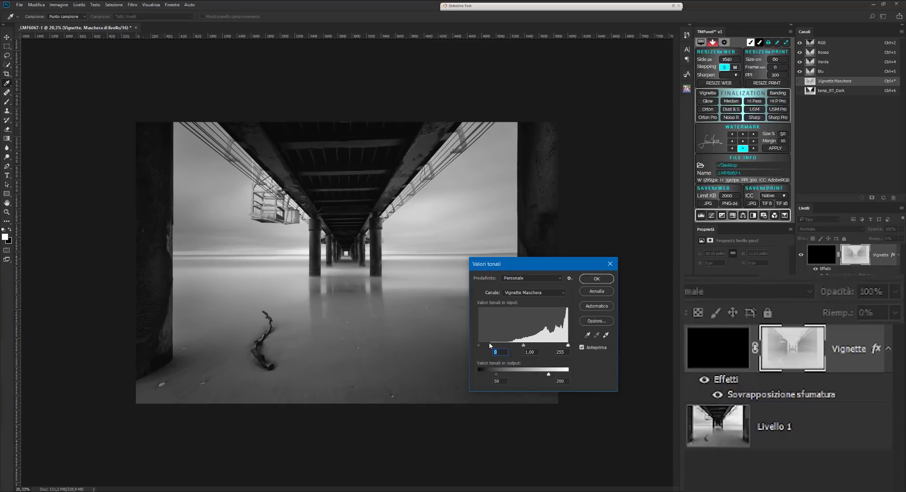
left_click_drag(477, 344, 511, 344)
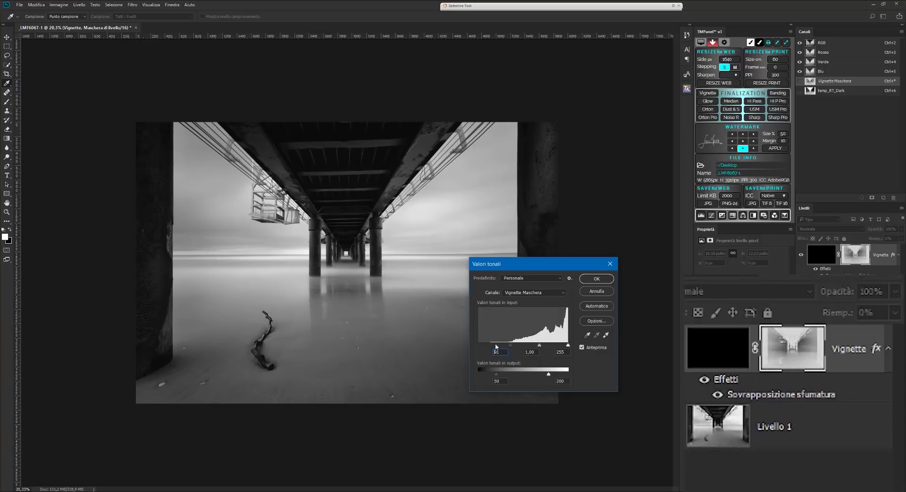
type("0")
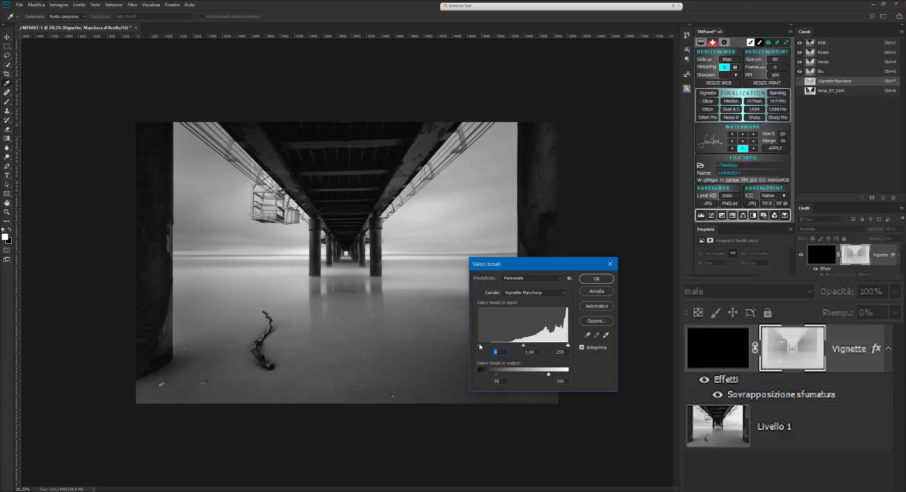
key("shift+Up")
key("Up")
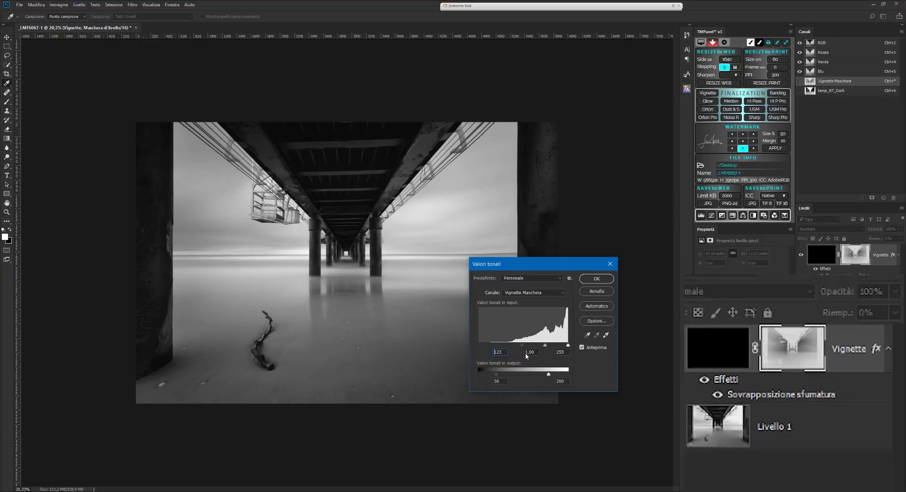
key("shift+Up")
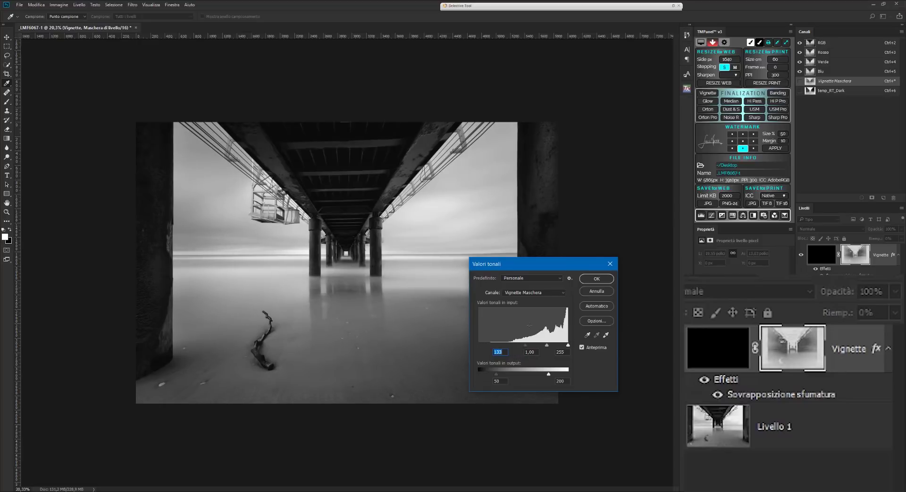
key("shift+Down")
key("Down")
key("Down")
key("Down")
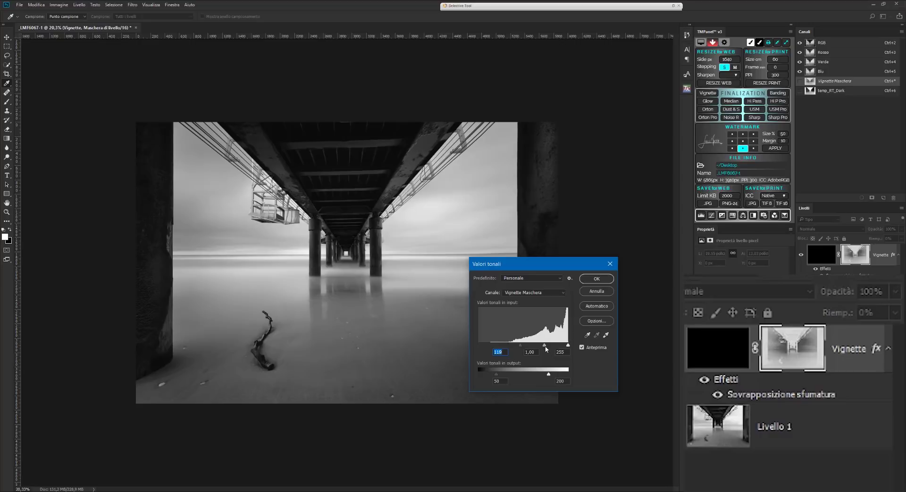
- Set the mask's midtone gamma to 0,58 and keep the input white at 255
mouse_move(541, 345)
left_mouse_down()
mouse_move(555, 345)
mouse_move(532, 346)
mouse_move(555, 346)
left_mouse_up()
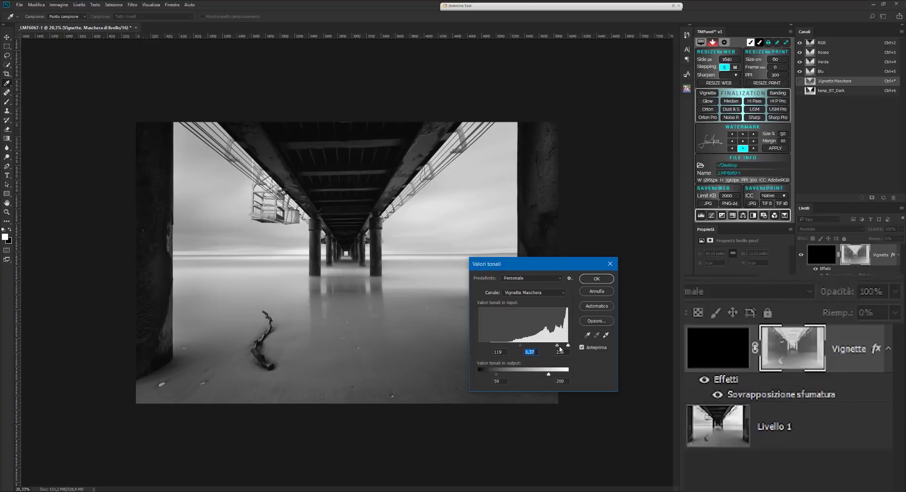
left_click_drag(558, 345, 552, 346)
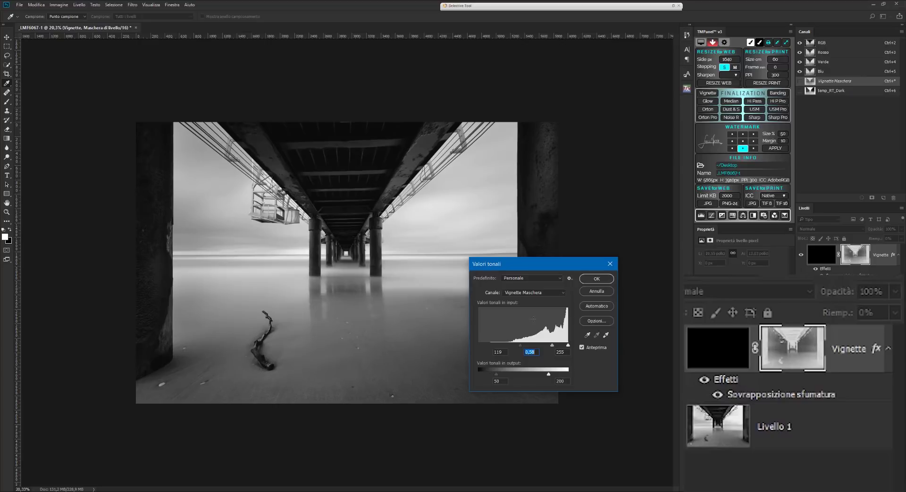
left_click_drag(569, 345, 569, 348)
type("217")
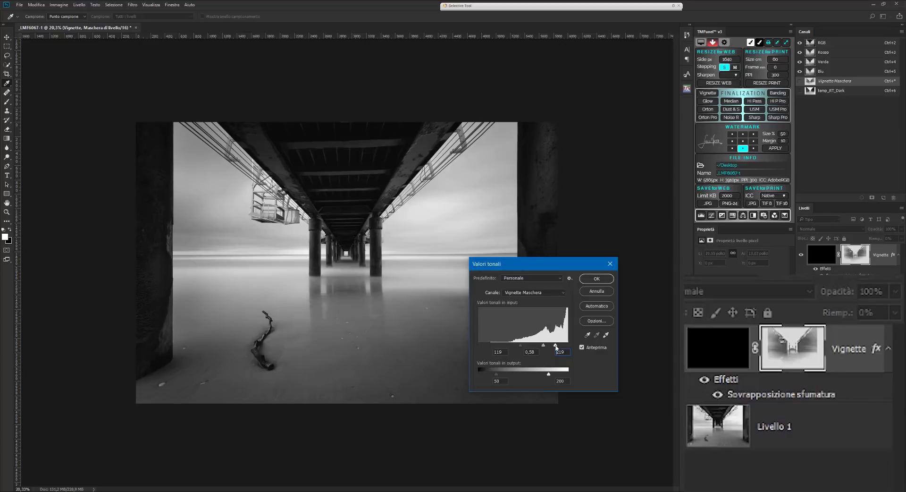
left_click_drag(553, 346, 568, 346)
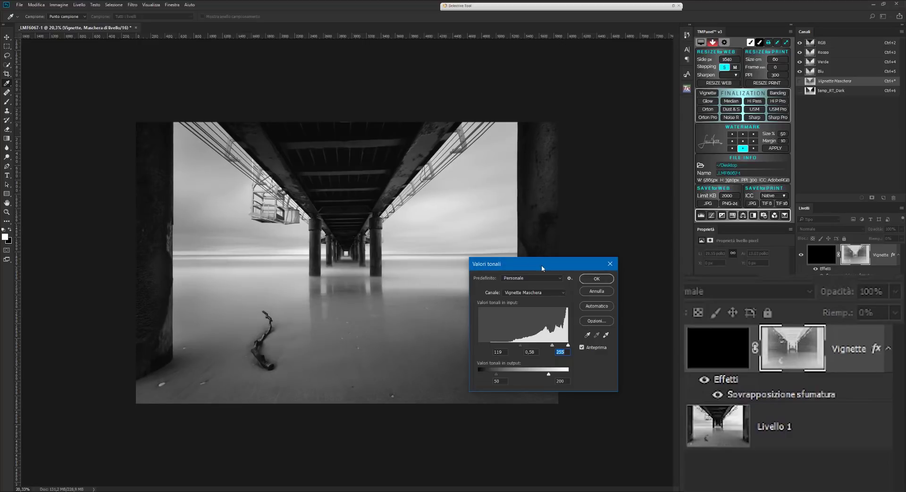
left_click(596, 278)
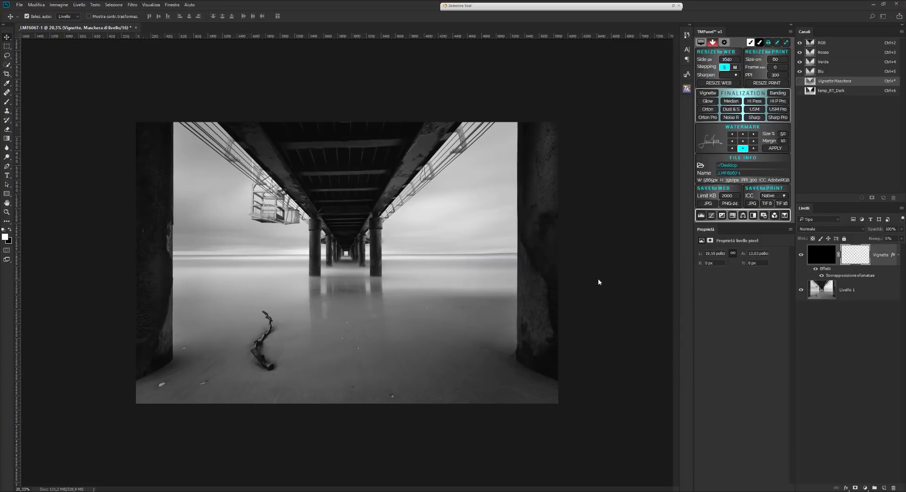
left_click(802, 256)
left_click(801, 256)
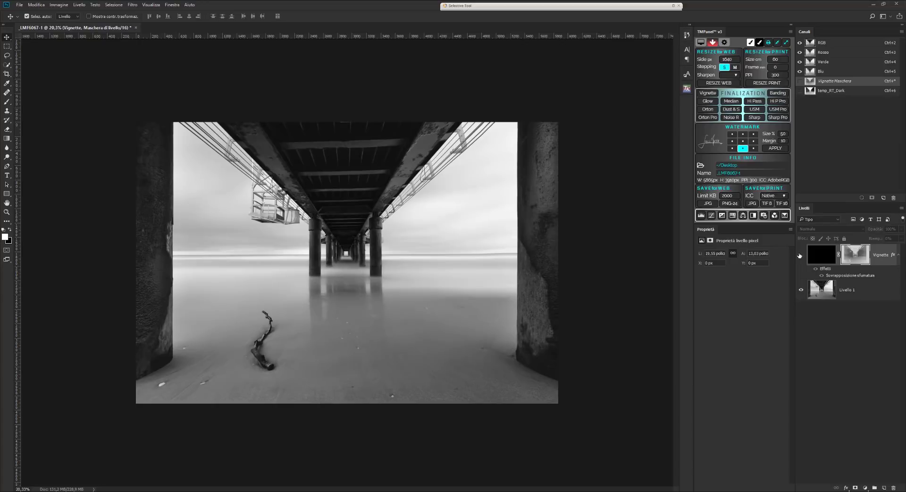
left_click(800, 259)
left_click(800, 259)
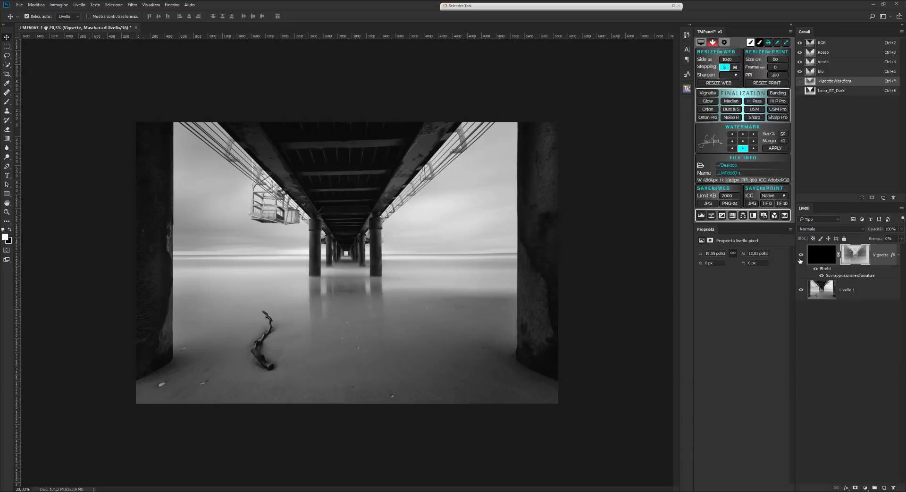
left_click(874, 231)
- Set the Vignette layer's opacity to 50%, then hide it briefly to compare
type("50")
key("Return")
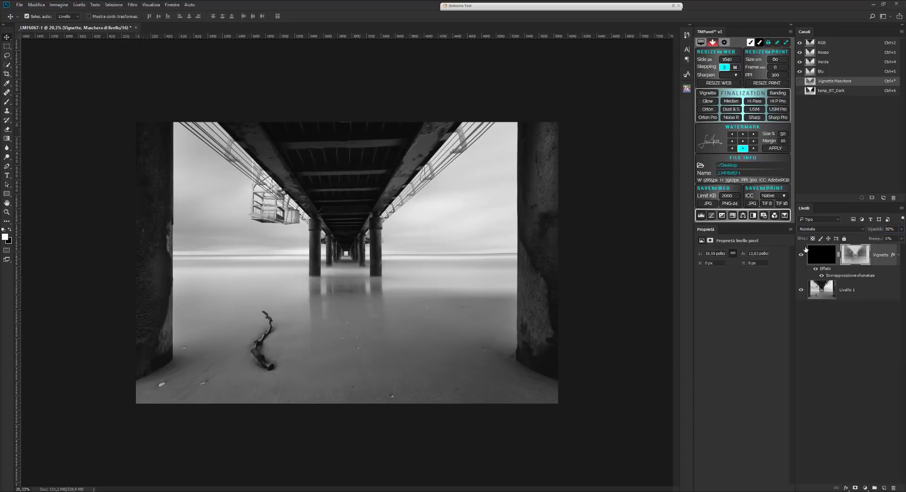
left_click(801, 255)
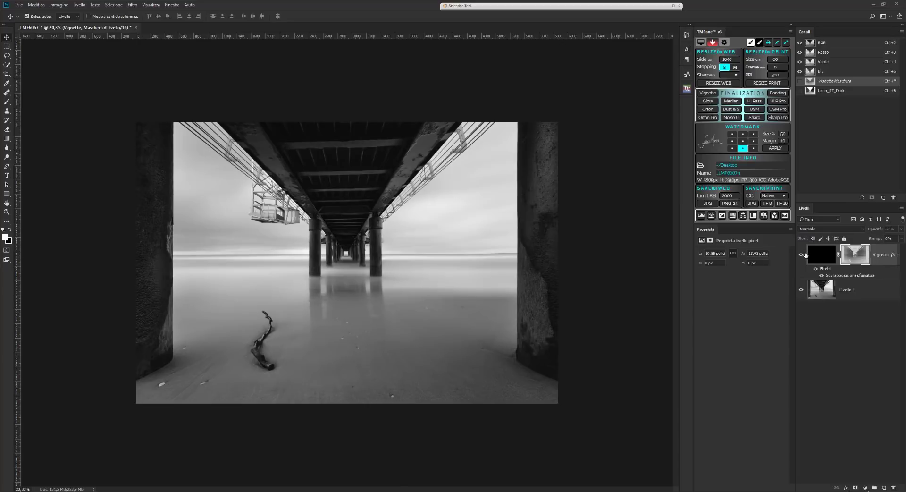